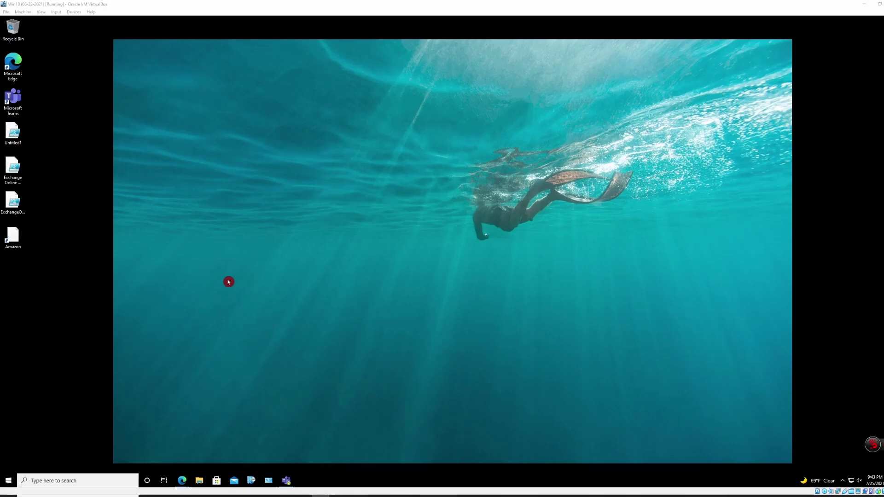
Step: Sign in to Amazon in Edge, dismiss the offer to save the password, and minimize Edge
mouse_move(182, 482)
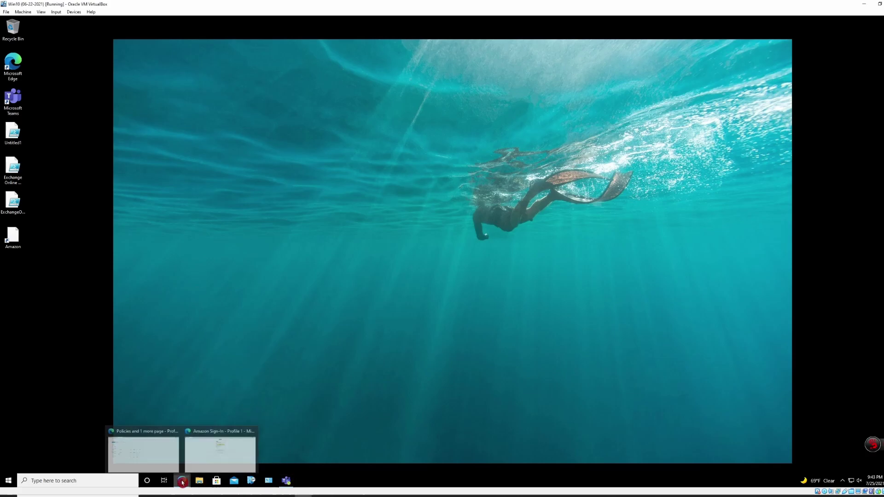
left_click(221, 444)
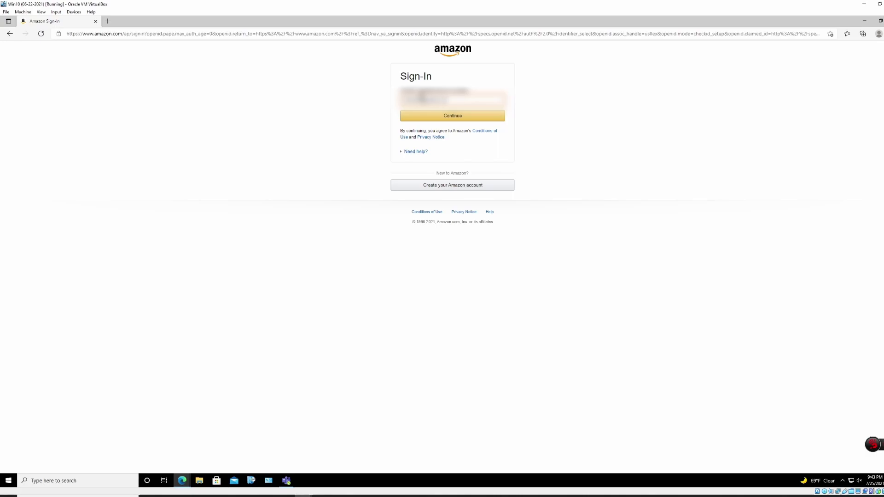
left_click(428, 118)
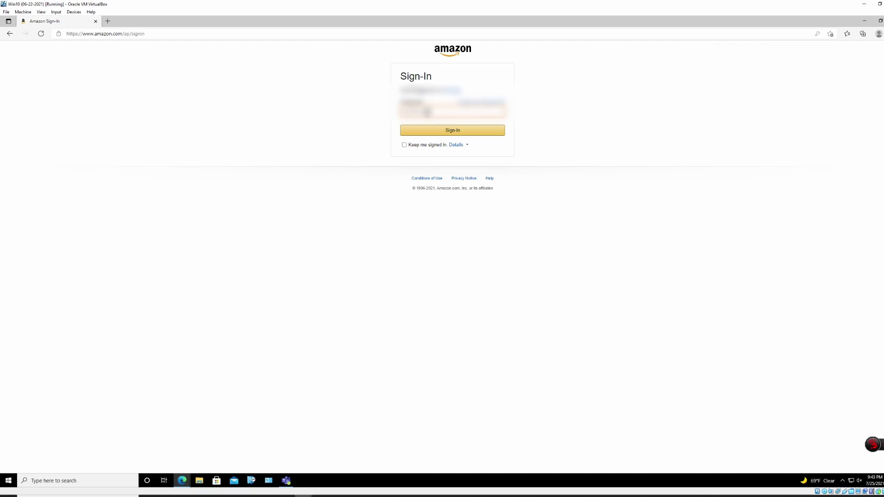
key("Return")
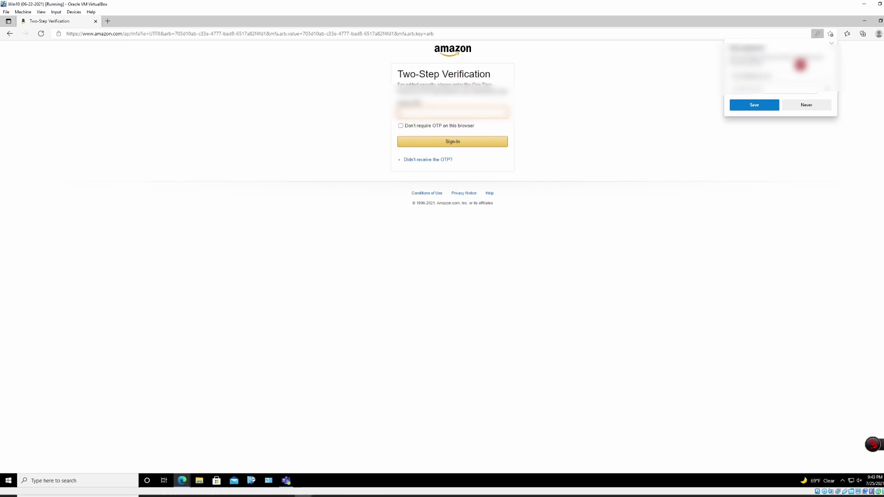
left_click(831, 48)
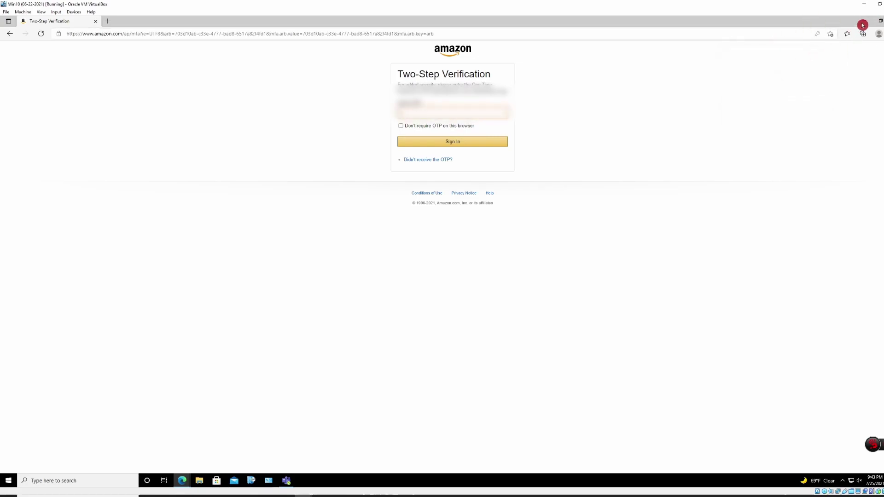
left_click(865, 21)
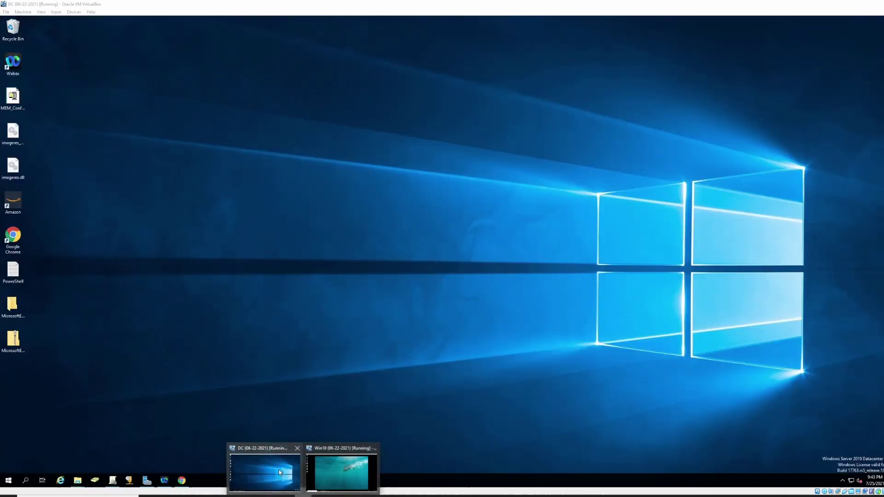
Step: Switch to the domain controller VM and bring up Chrome's Edge for Business download page
left_click(279, 472)
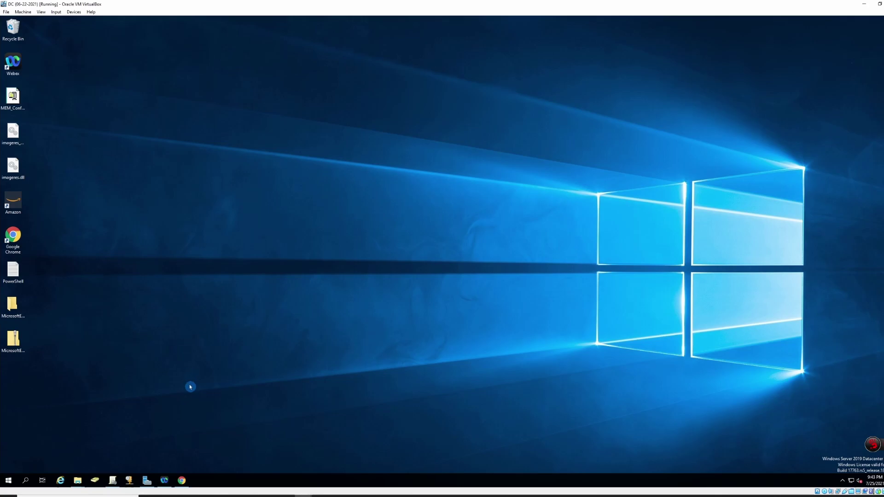
left_click(182, 480)
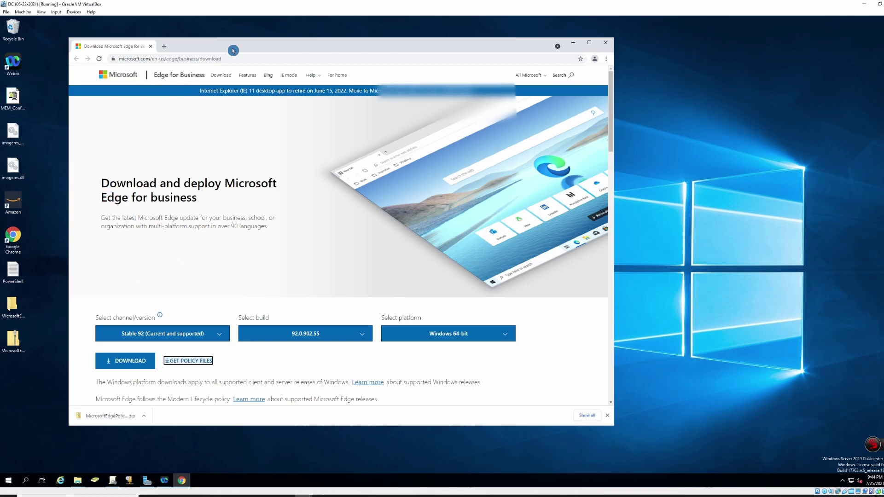
left_click_drag(213, 49, 261, 40)
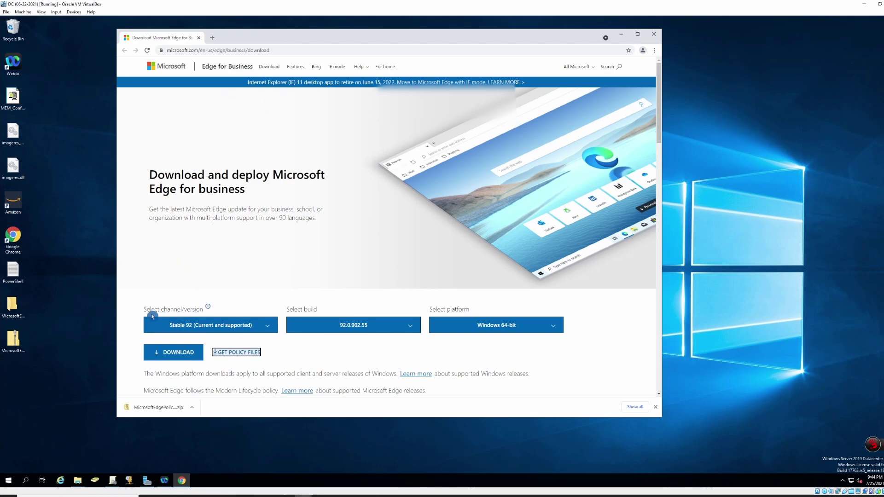
Step: Select channel Stable 92, build 92.0.902.55 and platform Windows 64-bit, then minimize Chrome
left_click(209, 325)
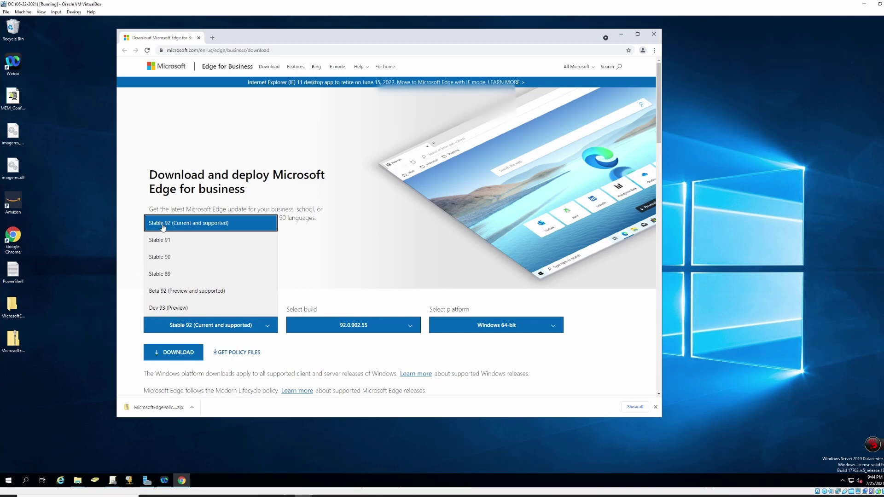
left_click(162, 225)
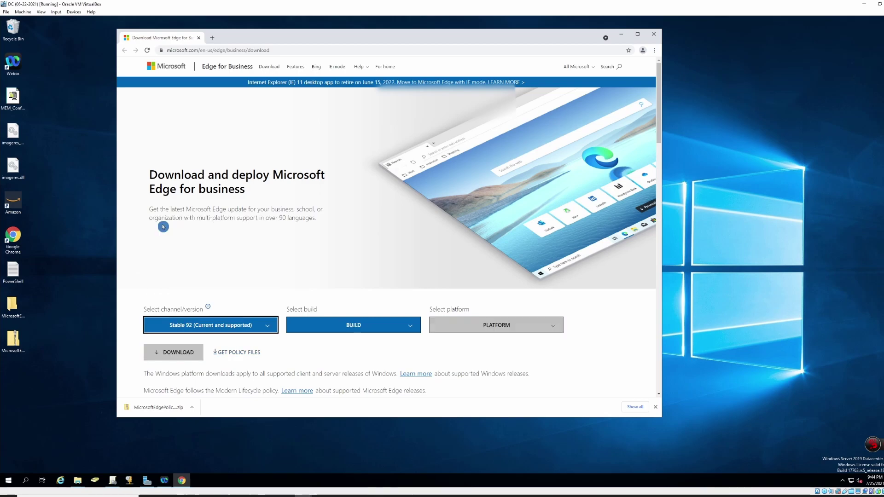
left_click(328, 331)
left_click(321, 343)
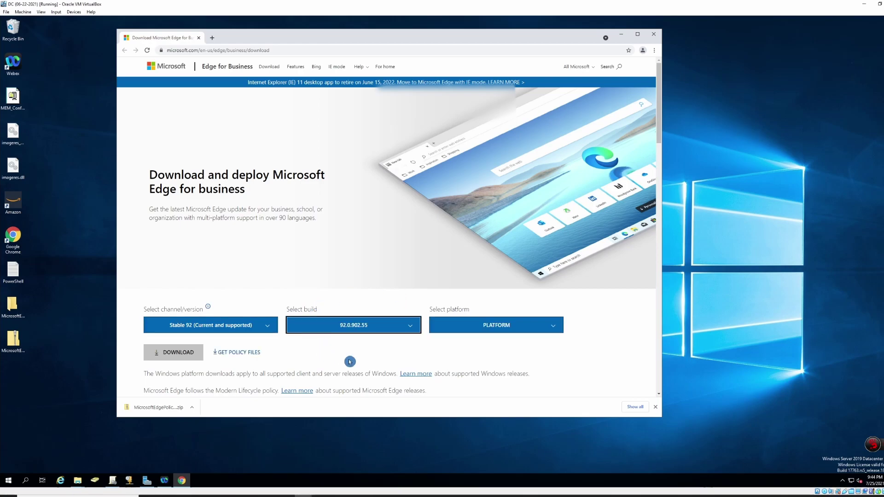
left_click(470, 327)
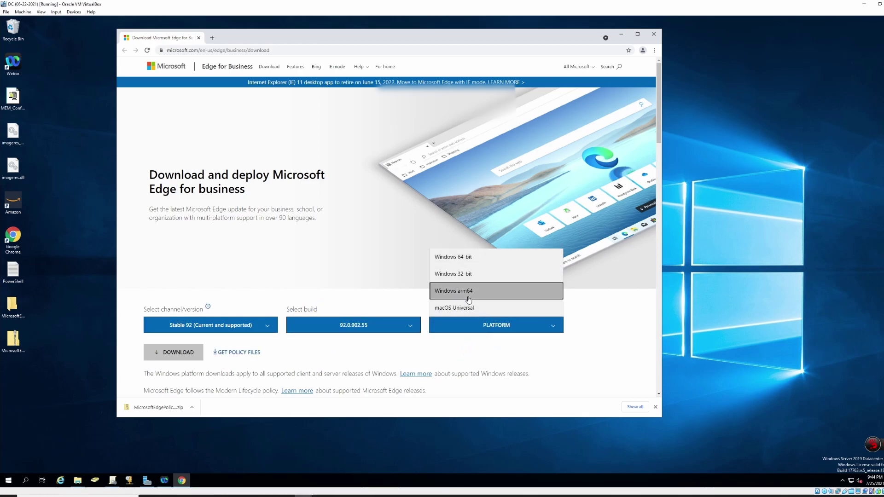
left_click(460, 258)
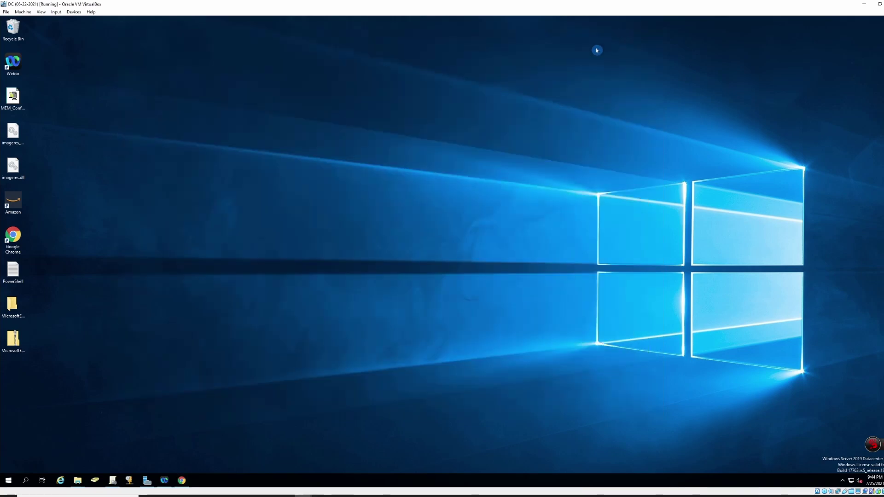
left_click(622, 34)
Step: Open the SYSVOL PolicyDefinitions central store and the templates' windows\admx folder, selecting msedge.admx
left_click(17, 301)
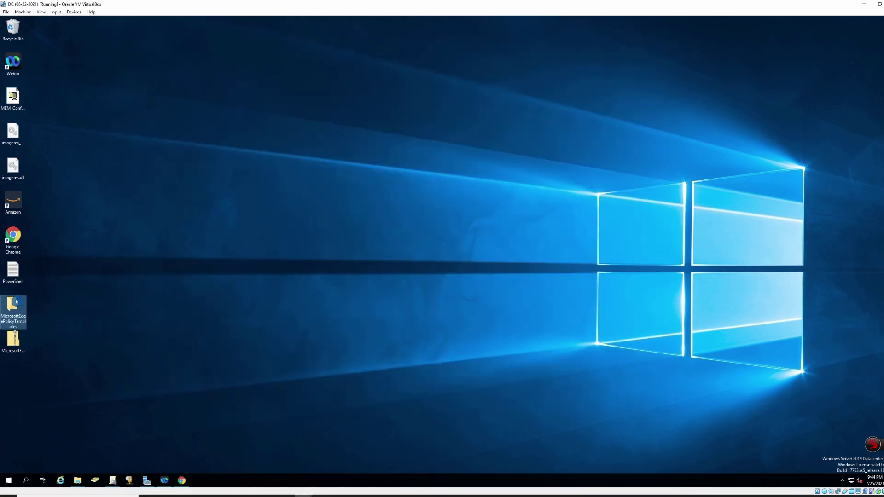
left_click(78, 481)
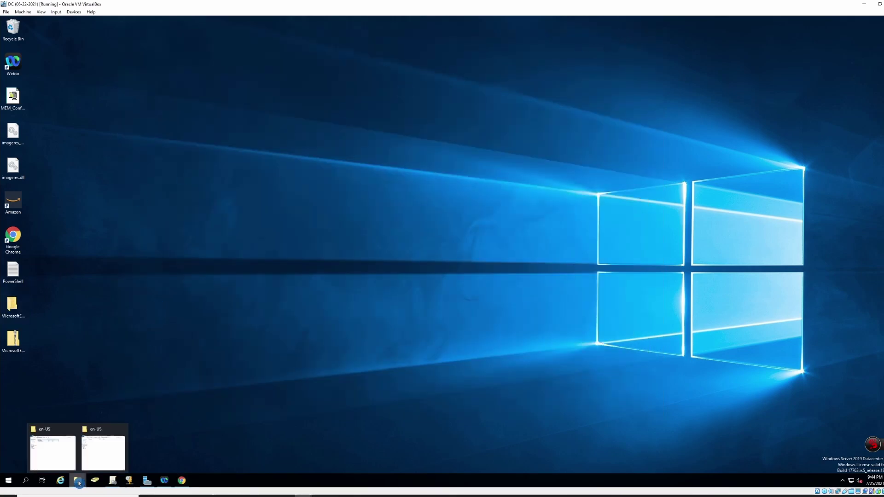
key("super+r")
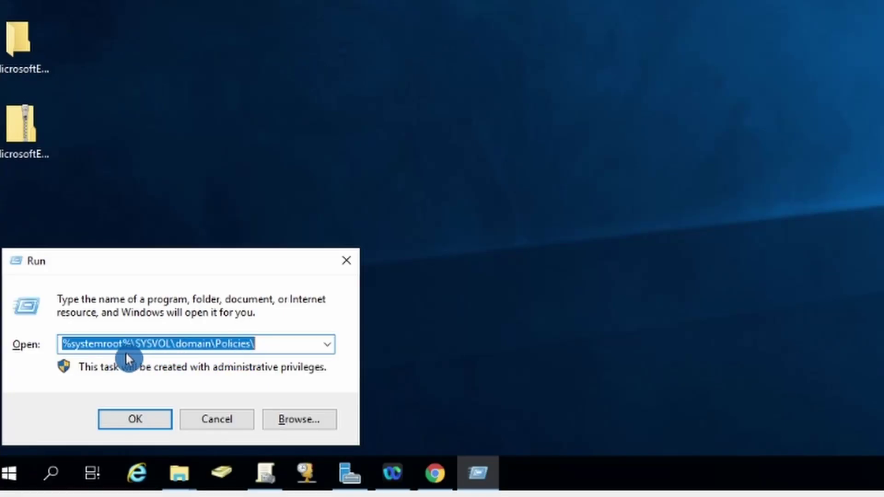
left_click(135, 417)
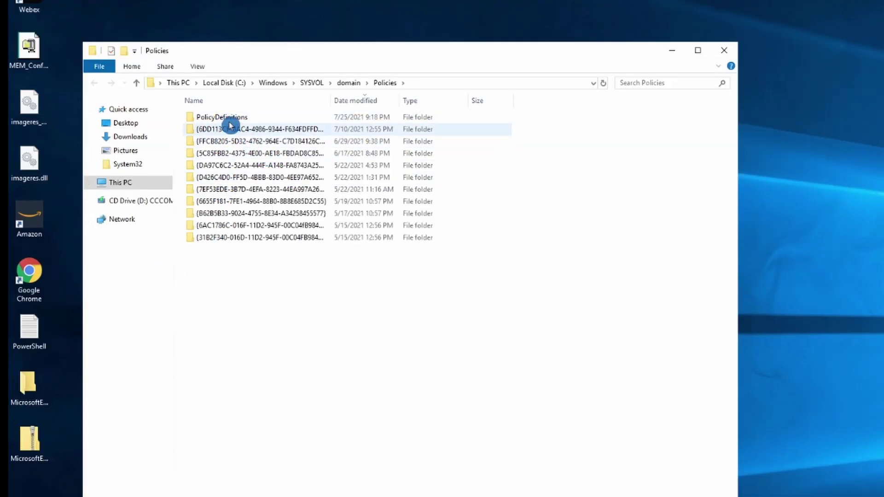
mouse_move(265, 120)
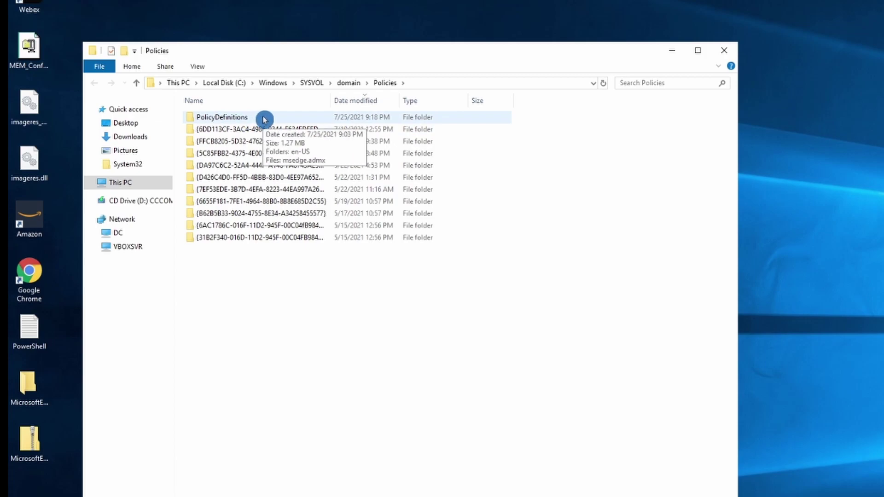
double_click(226, 121)
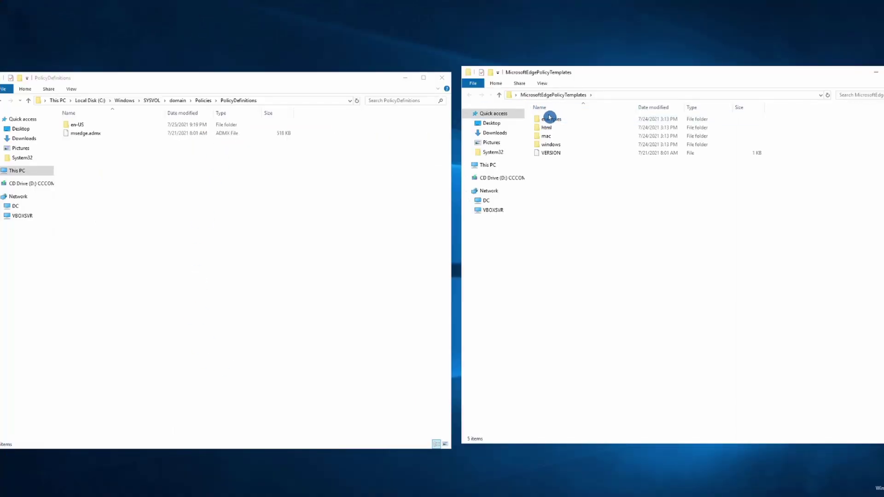
double_click(569, 147)
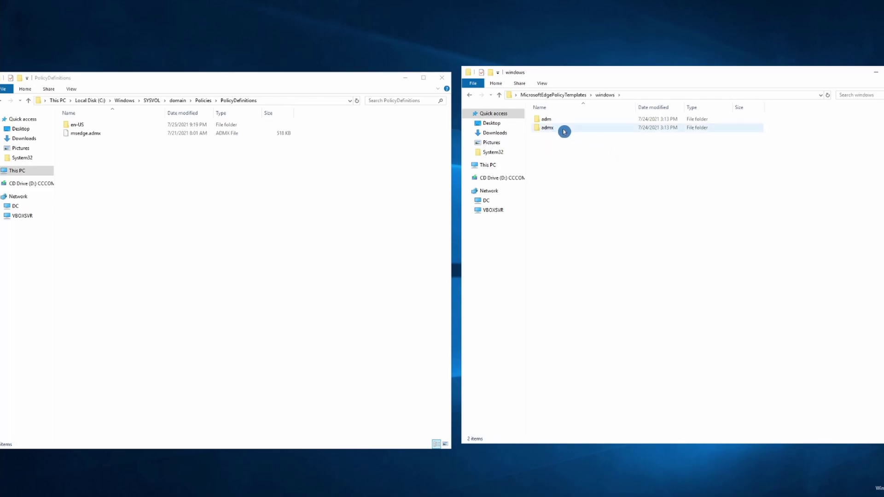
double_click(564, 131)
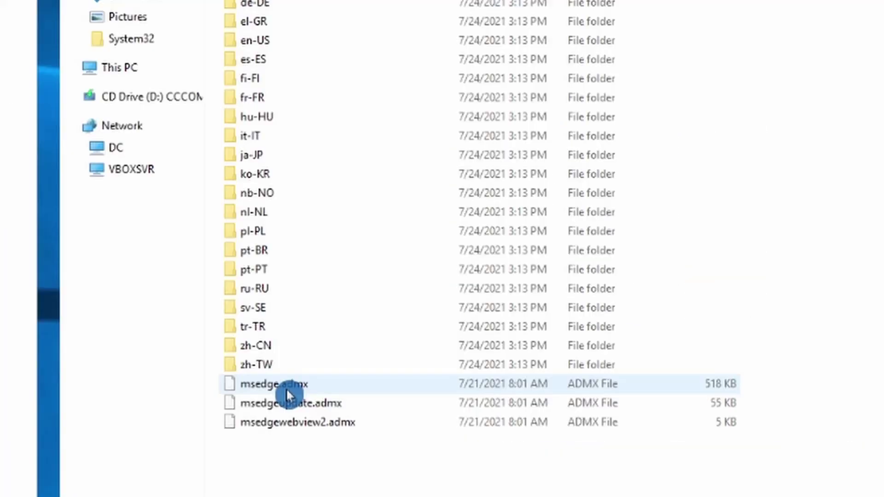
left_click(286, 386)
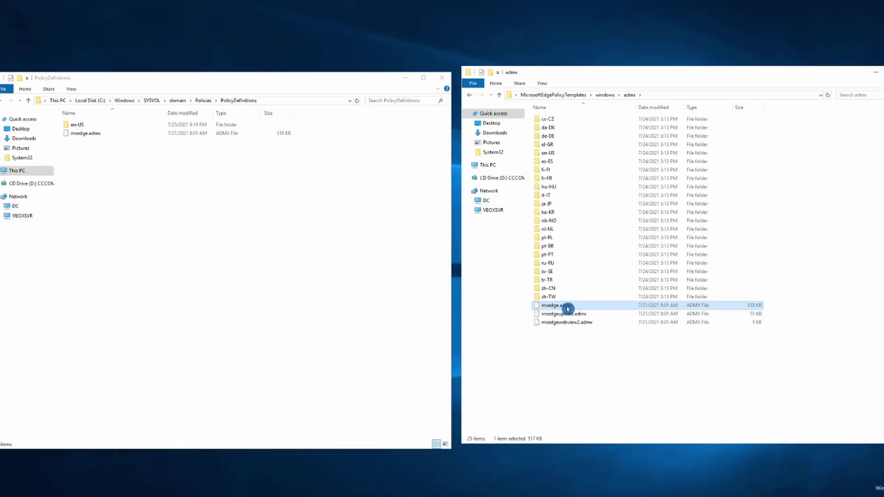
Step: Copy msedge.adml from the templates' en-US folder into the central store's en-US folder
left_click(559, 155)
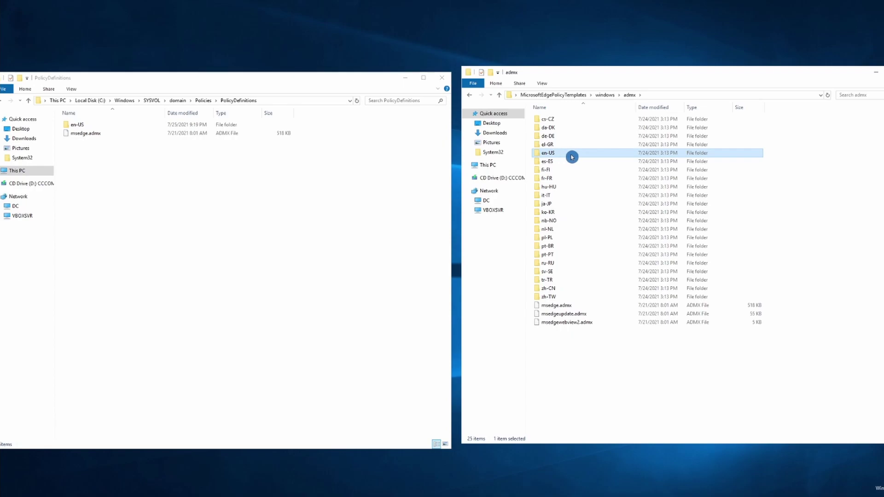
double_click(572, 157)
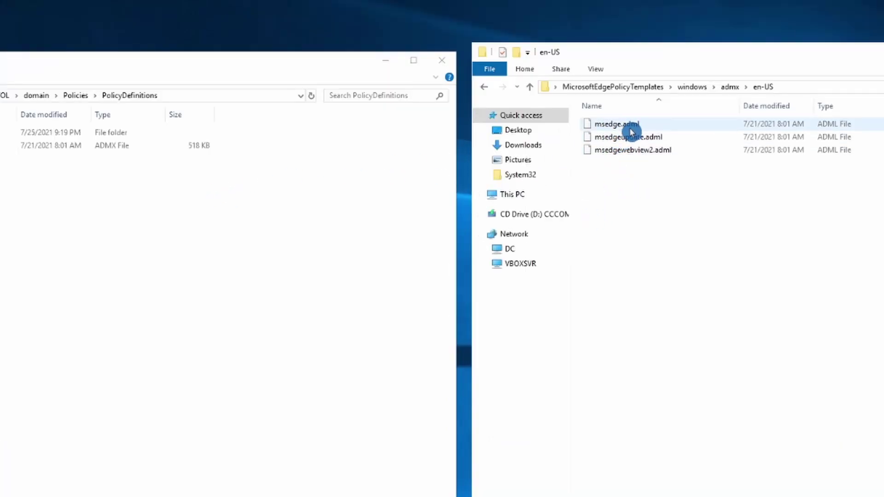
left_click(631, 131)
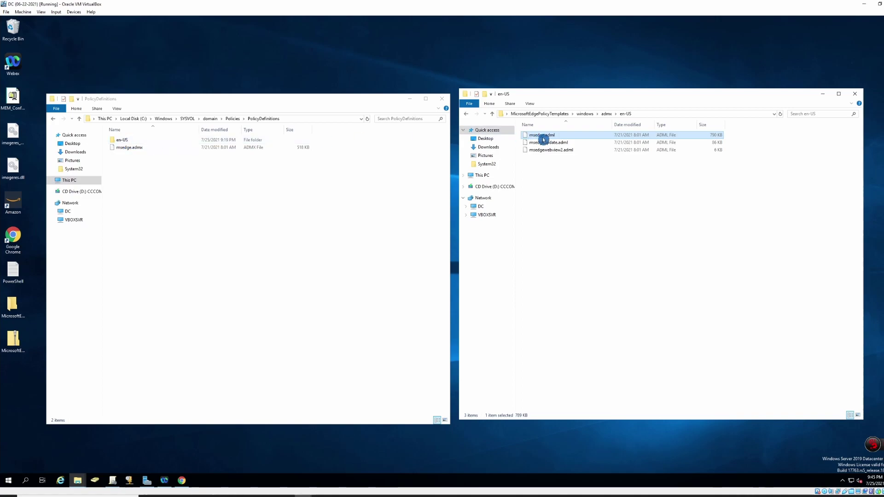
left_click_drag(542, 140, 123, 141)
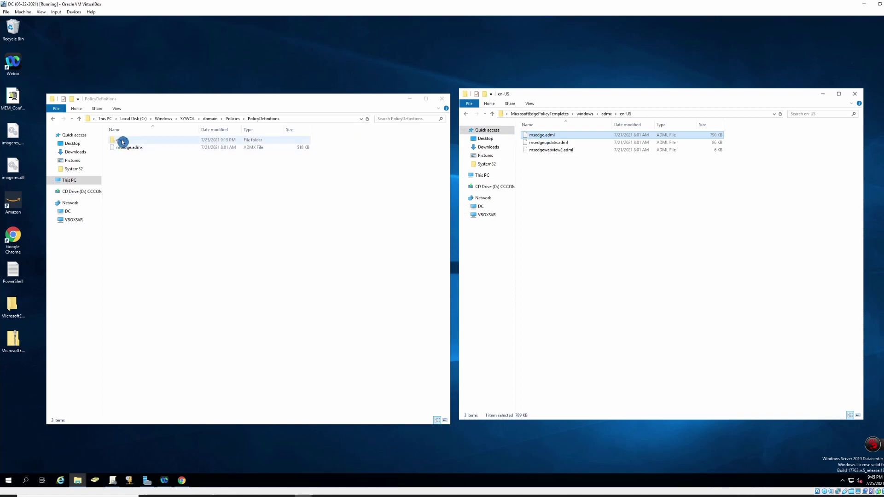
double_click(123, 141)
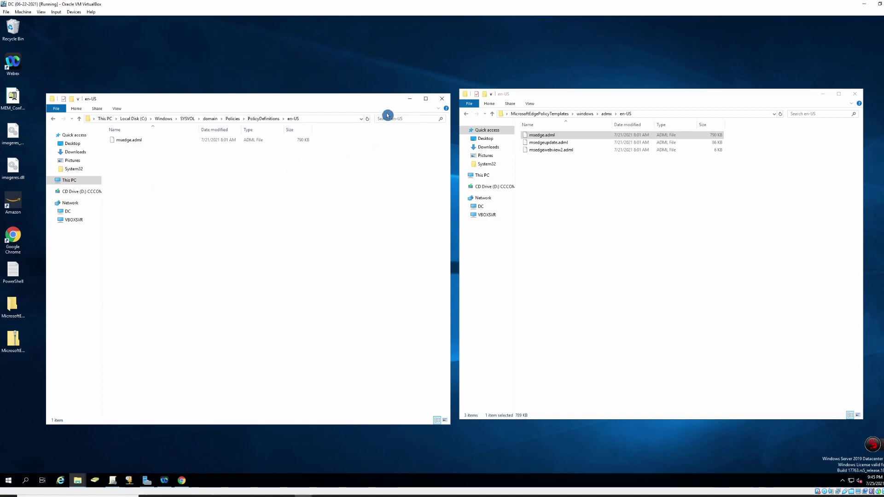
left_click(410, 99)
left_click(822, 93)
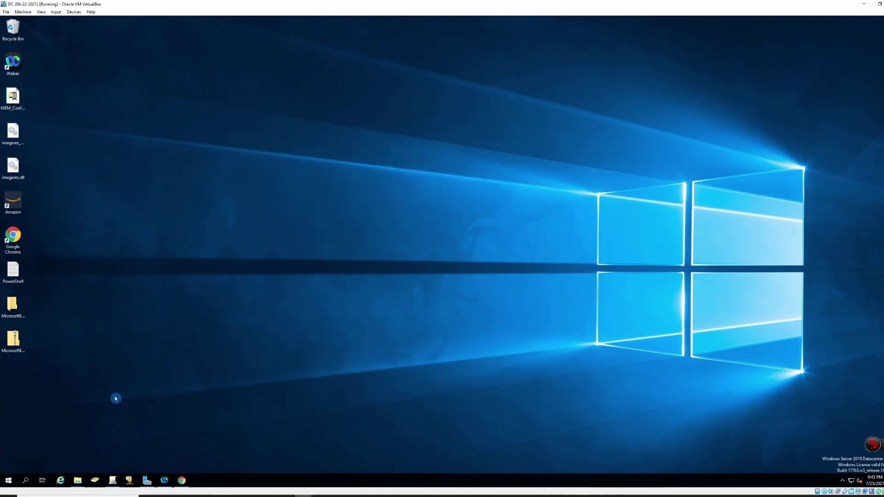
Step: Launch Group Policy Management and select the TechTrip.org domain
left_click(112, 480)
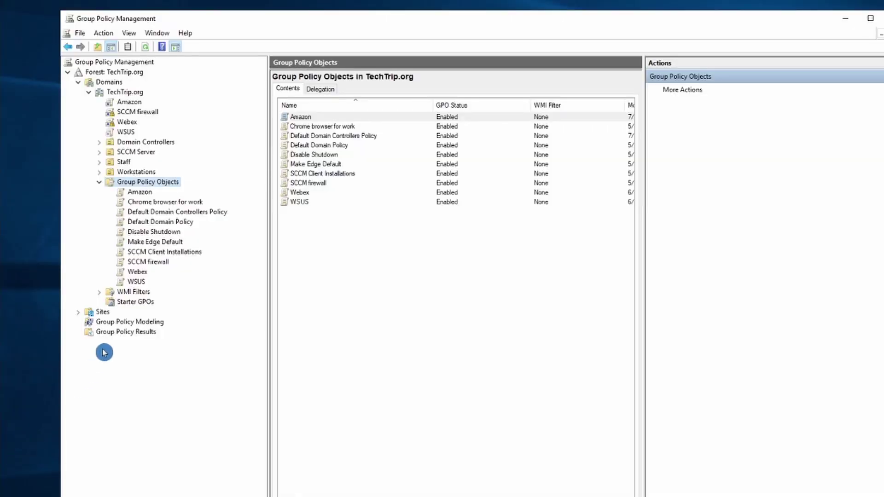
left_click(104, 183)
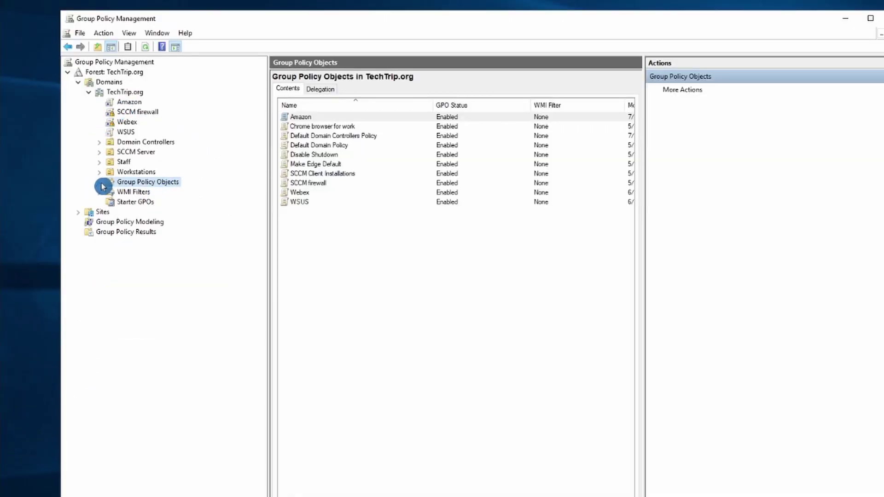
left_click(129, 92)
Step: Use 'Create a GPO in this domain, and Link it here' on TechTrip.org to add 'MS Edge'
right_click(128, 93)
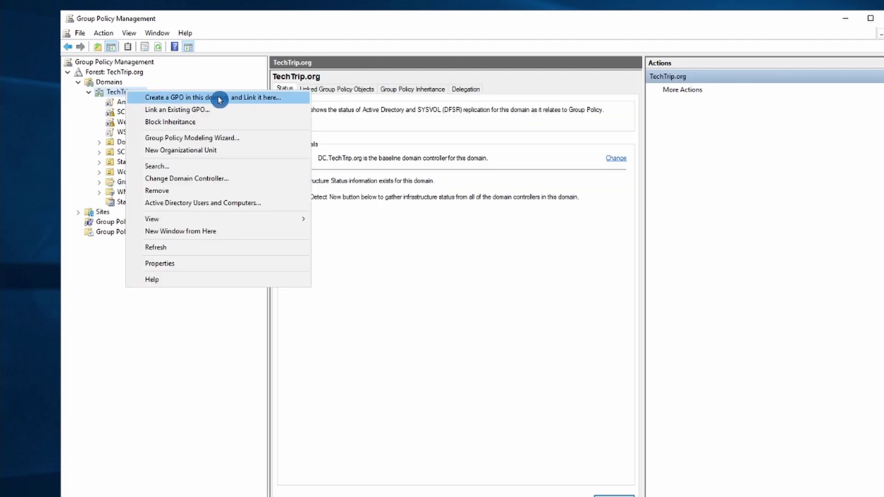
left_click(219, 98)
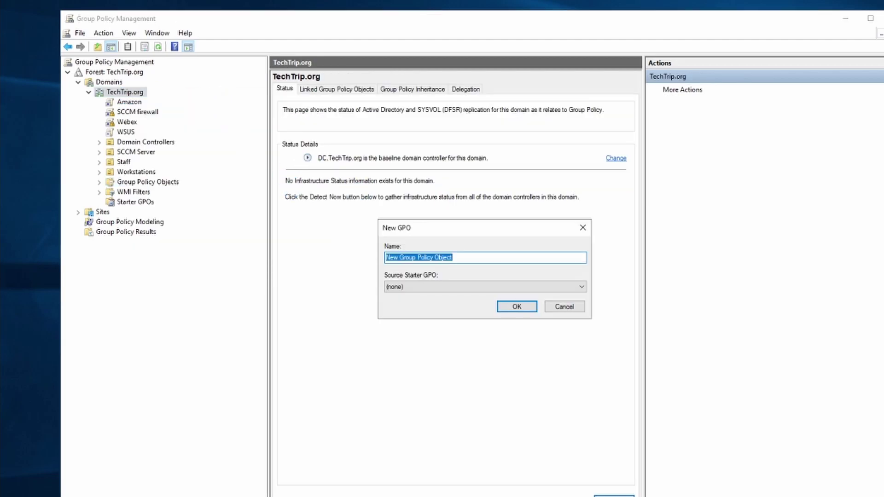
type("MS ")
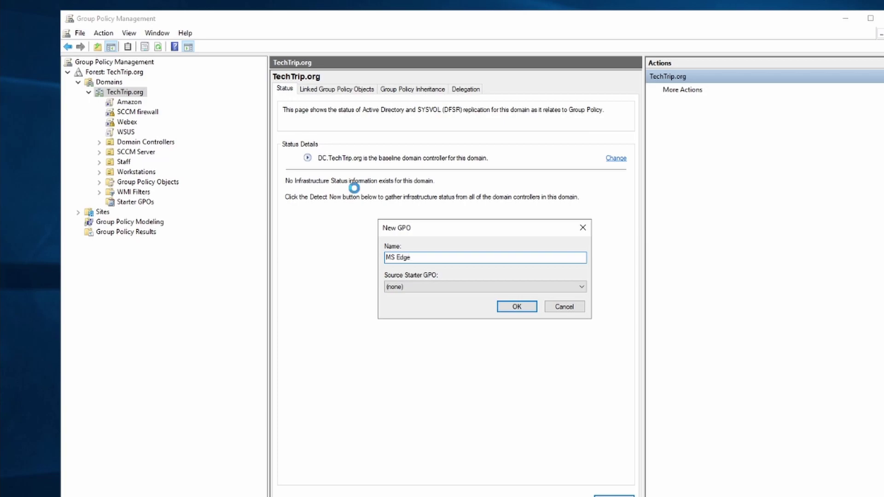
type("Edge")
key("Return")
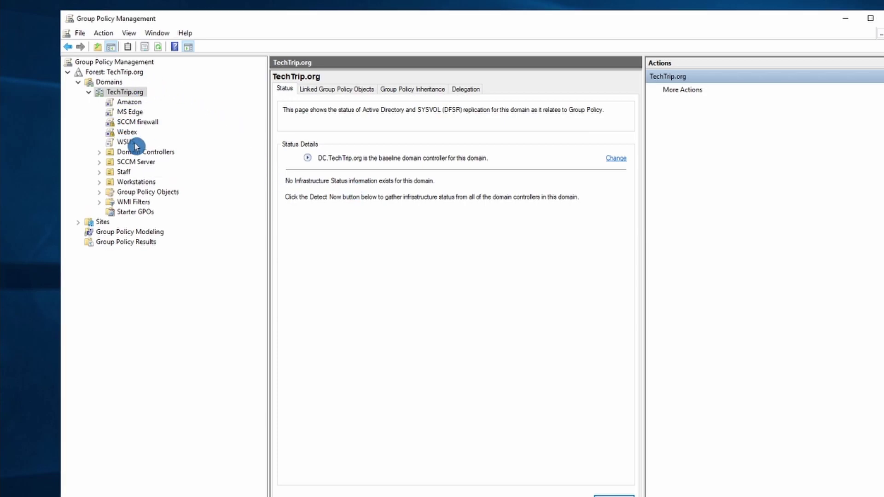
left_click(124, 113)
right_click(125, 113)
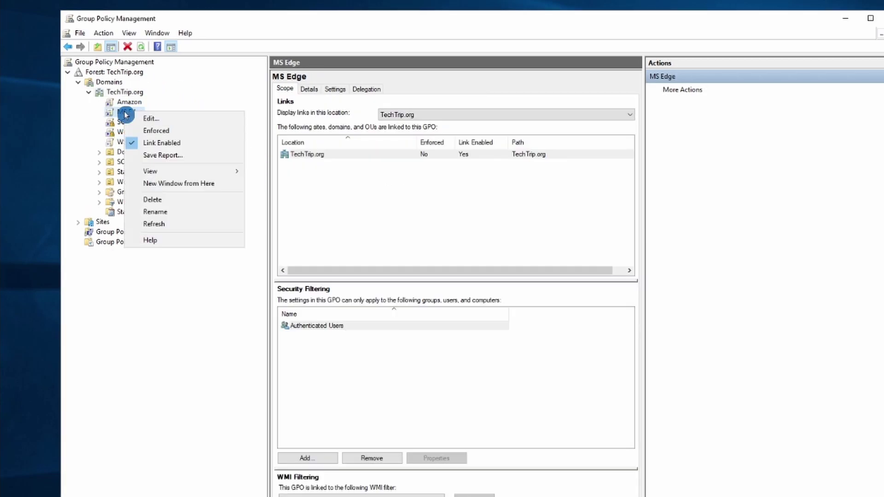
Step: Edit MS Edge and browse to Computer Configuration > Administrative Templates > Microsoft Edge > Password manager and protection
left_click(152, 120)
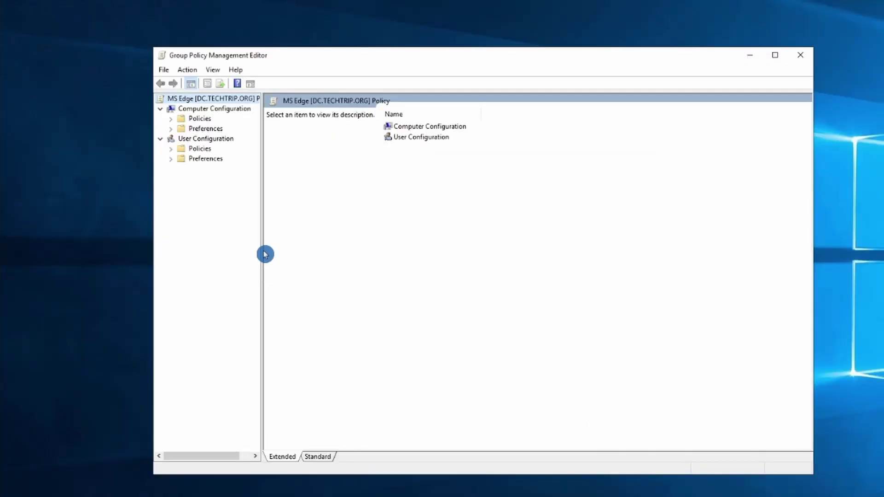
left_click_drag(261, 251, 351, 275)
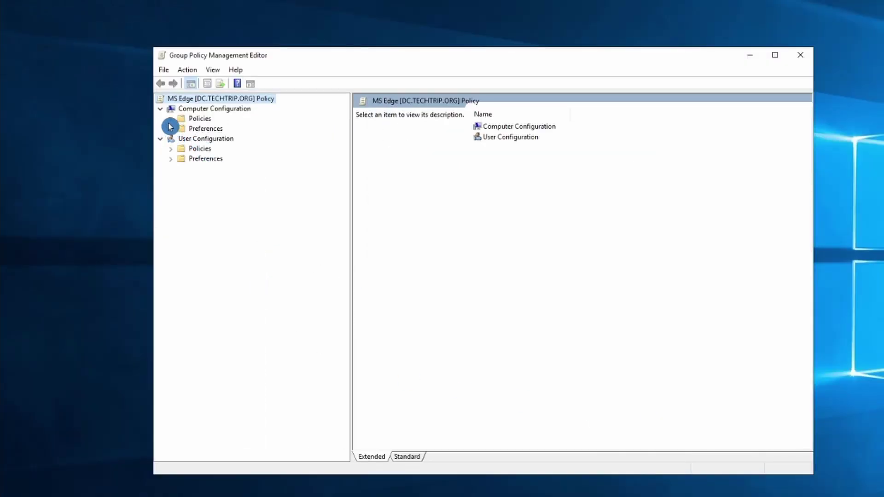
left_click(173, 119)
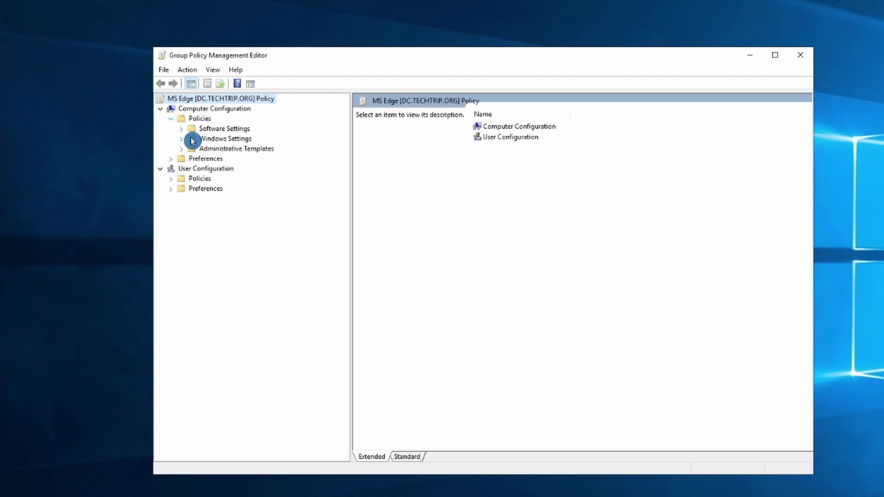
left_click(189, 151)
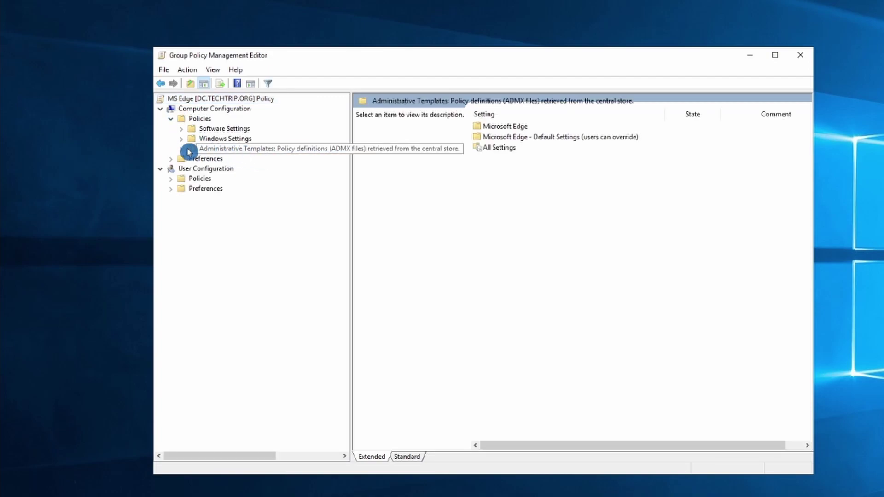
double_click(518, 130)
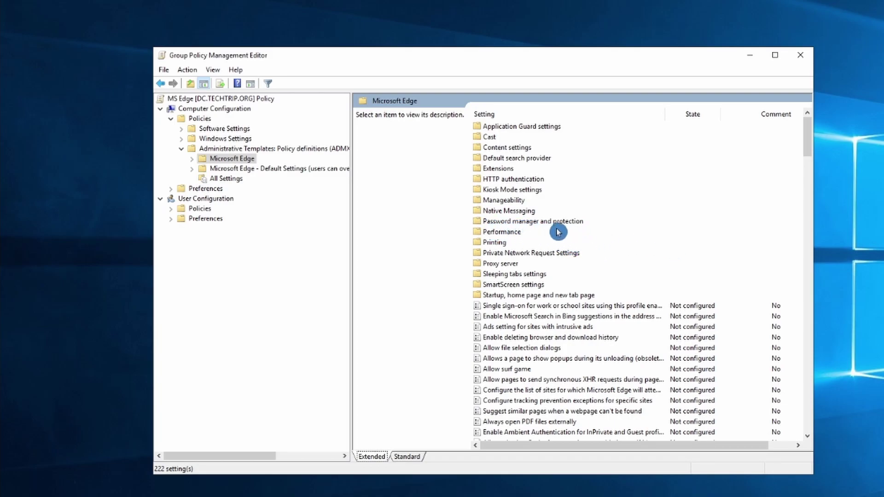
double_click(573, 223)
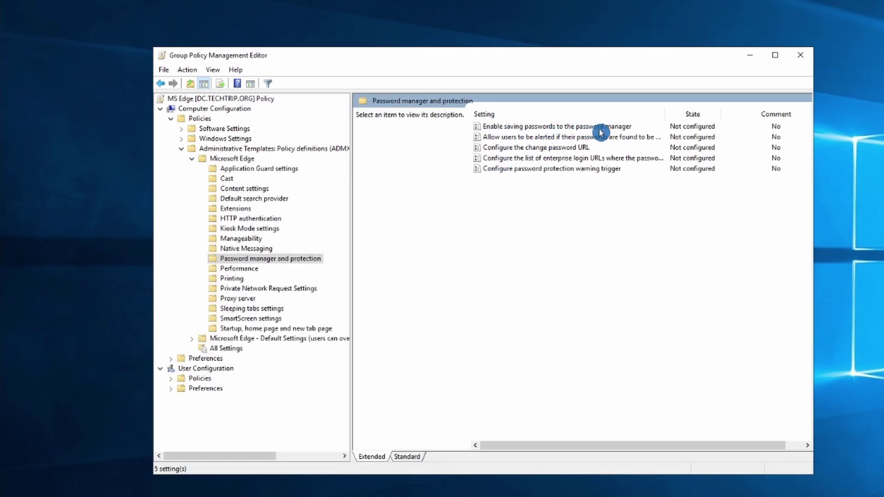
Step: Set 'Enable saving passwords to the password manager' to Disabled and apply it
left_click(599, 129)
double_click(599, 130)
left_click(103, 116)
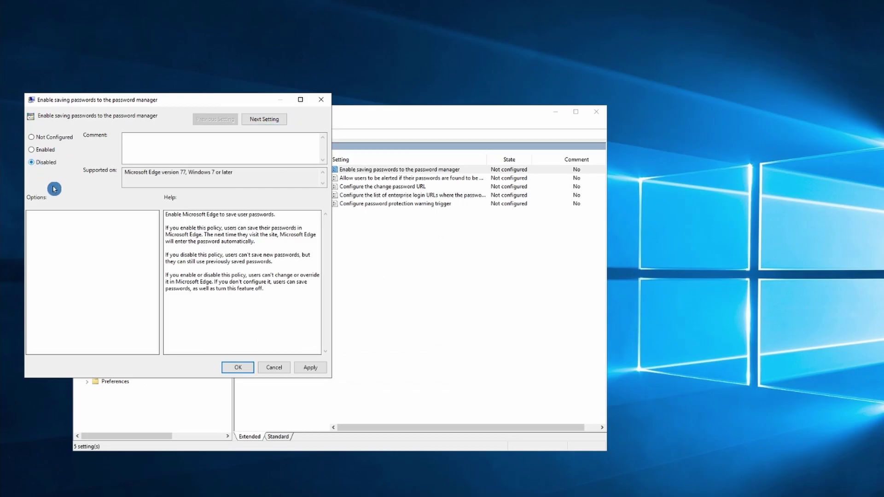
left_click(306, 367)
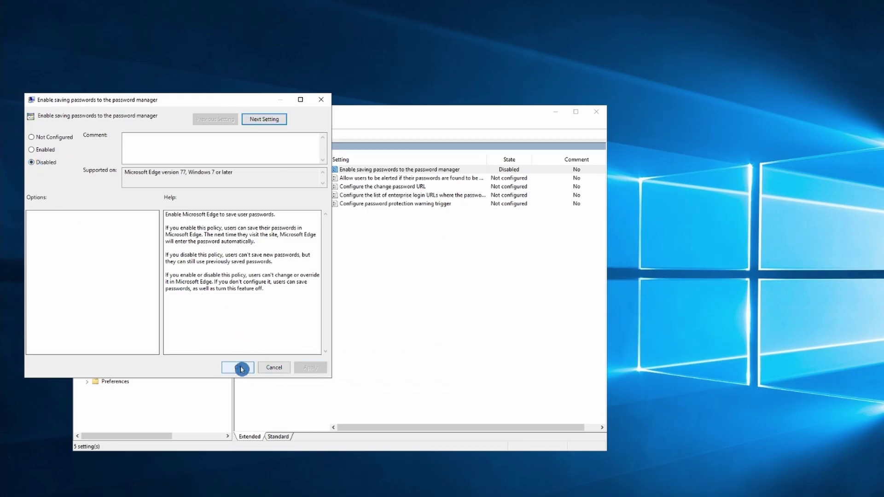
left_click(238, 368)
Step: Close the Group Policy editor and switch to the Windows 10 client VM
left_click(597, 112)
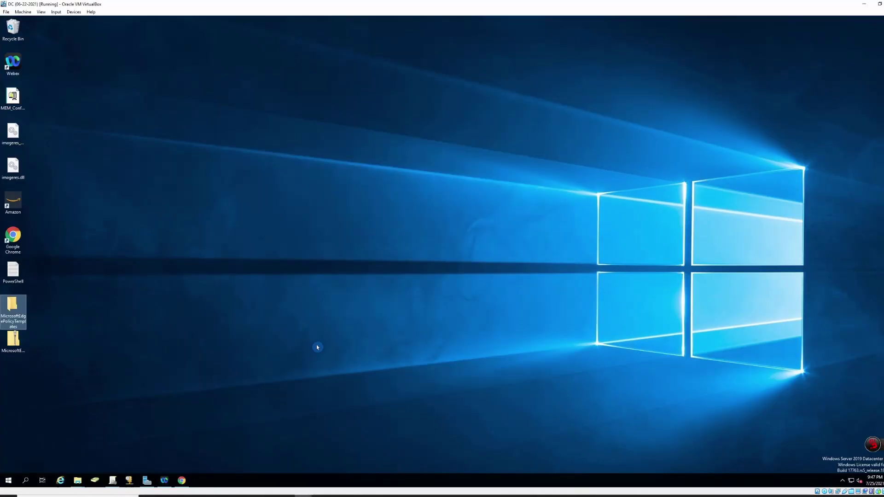
mouse_move(304, 496)
left_click(347, 465)
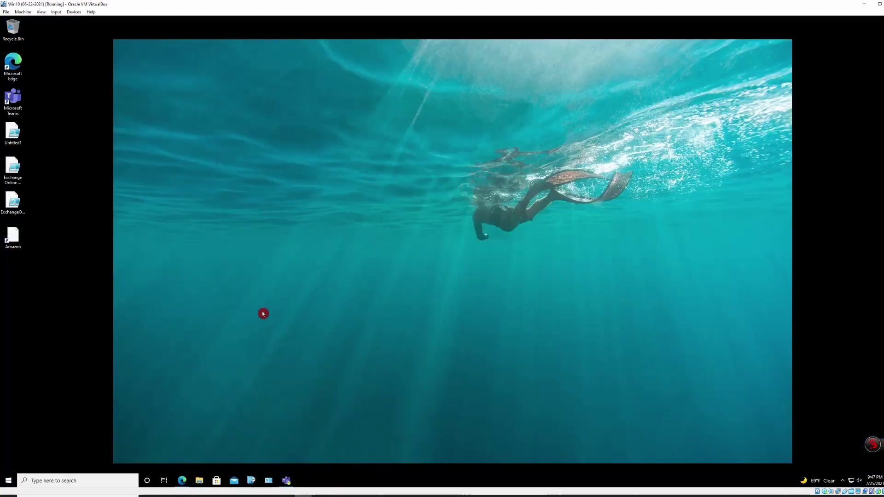
right_click(182, 481)
left_click(254, 458)
Step: Restart the Windows 10 client and move the Edge window aside
left_click(7, 480)
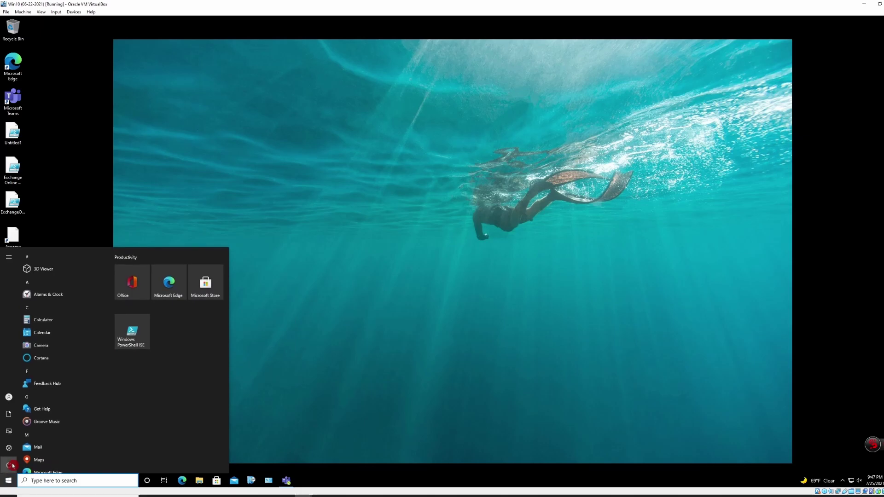
left_click(12, 466)
left_click(28, 454)
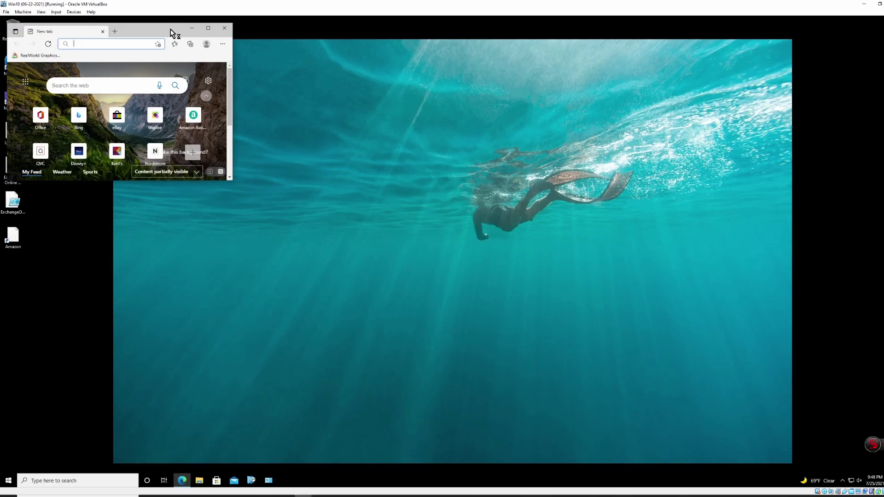
left_click_drag(171, 31, 333, 118)
Step: Maximize Edge and review Settings > Profiles > Passwords, where 'Offer to save passwords' is off by policy
left_click(368, 117)
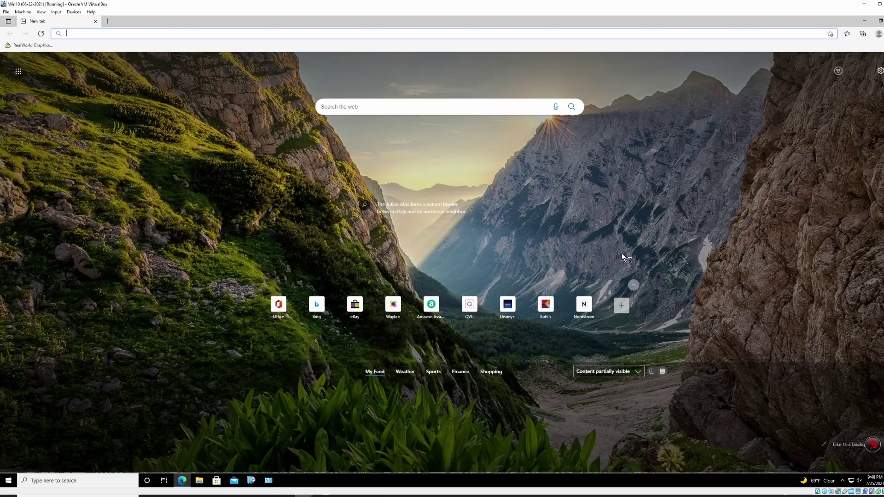
key("alt+f")
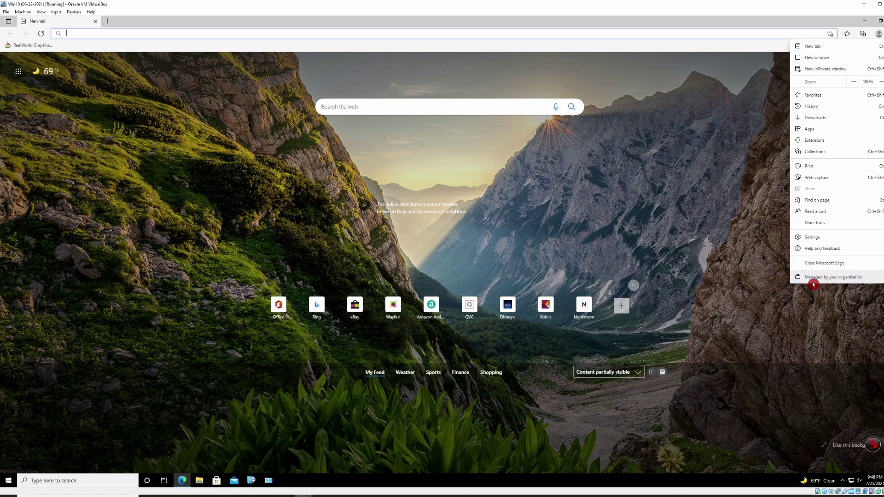
left_click(824, 238)
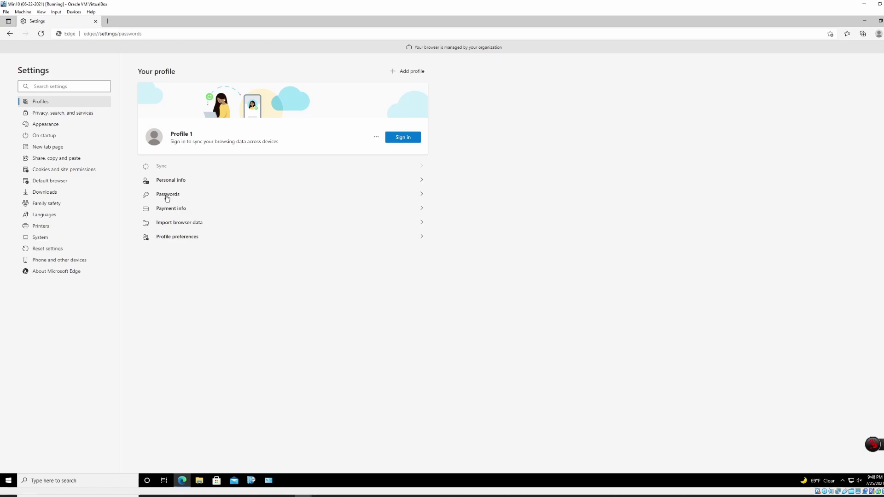
left_click(172, 199)
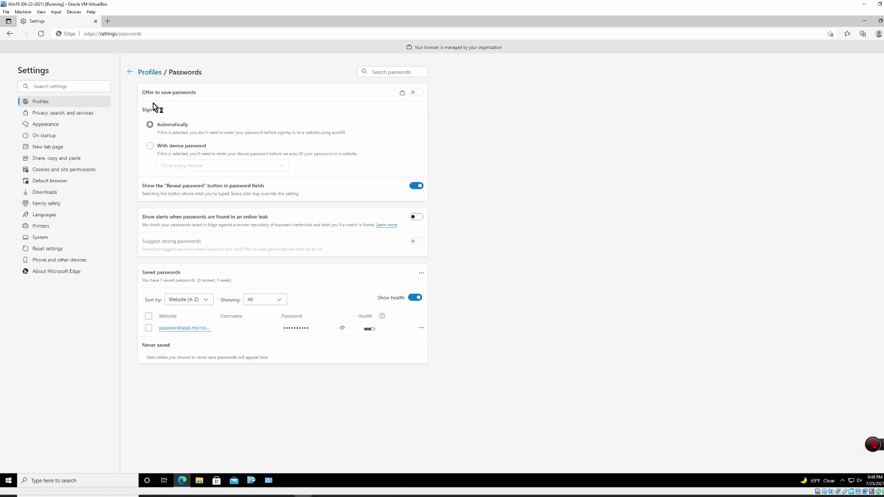
left_click(111, 27)
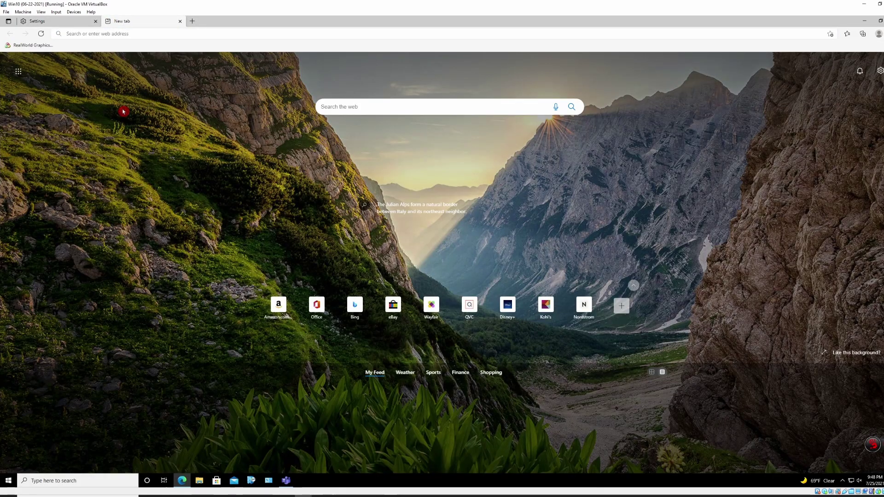
Step: Load edge://policy to confirm PasswordManagerEnabled is false with status OK
left_click(122, 33)
type("ed")
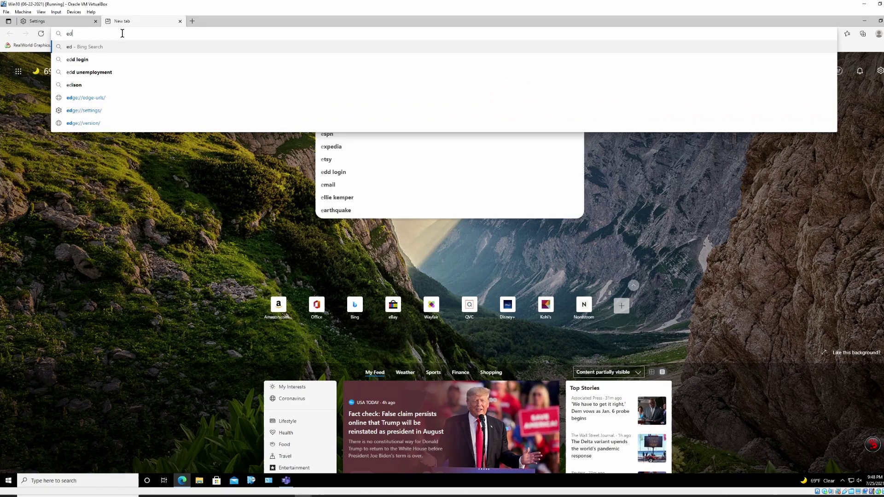
type("ge:/")
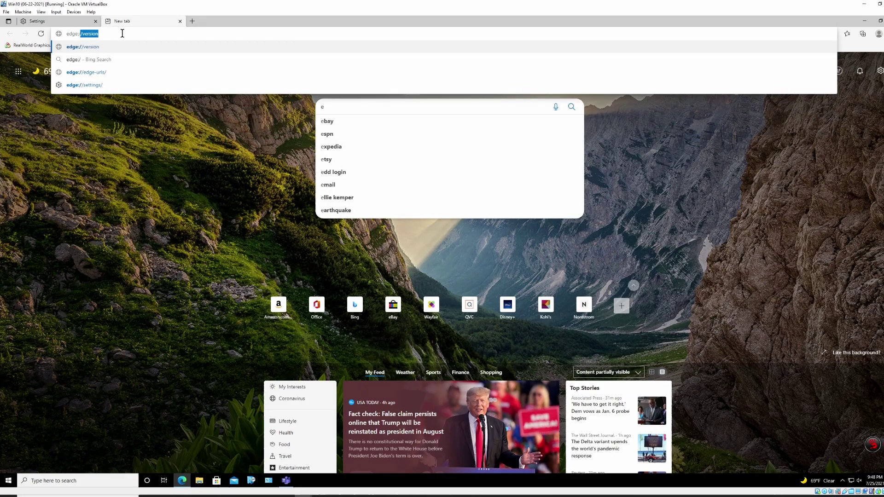
type("/policy")
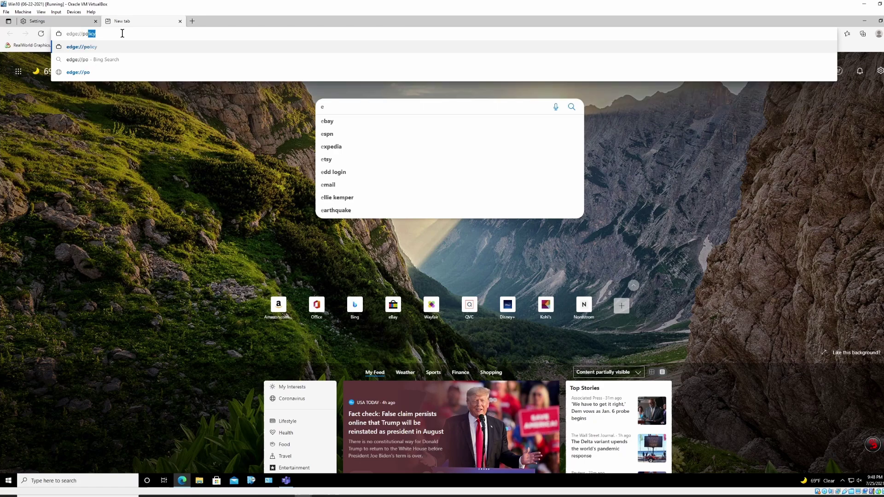
key("Return")
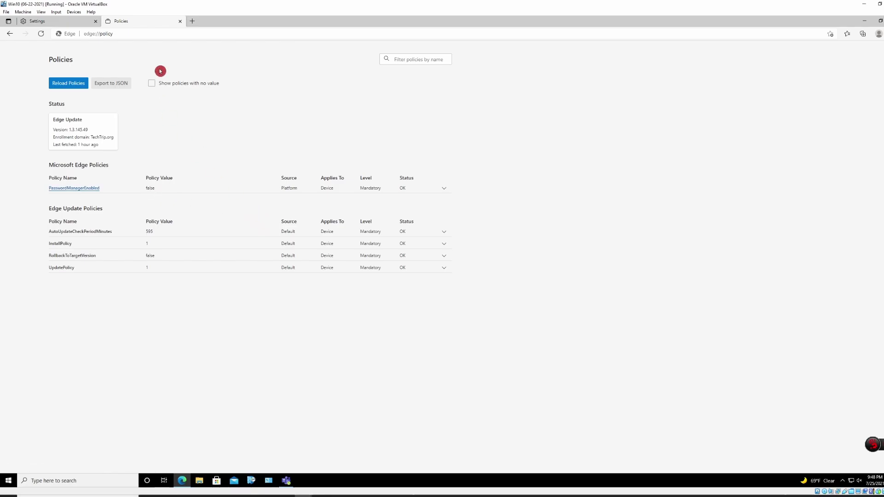
left_click(192, 21)
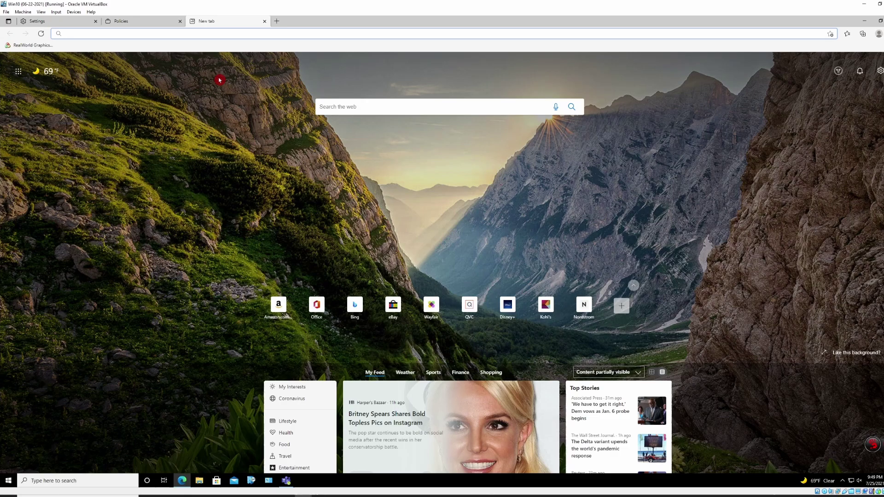
Step: Go to amazon.com and sign in via Account & Lists with the account e-mail and password
type("Am")
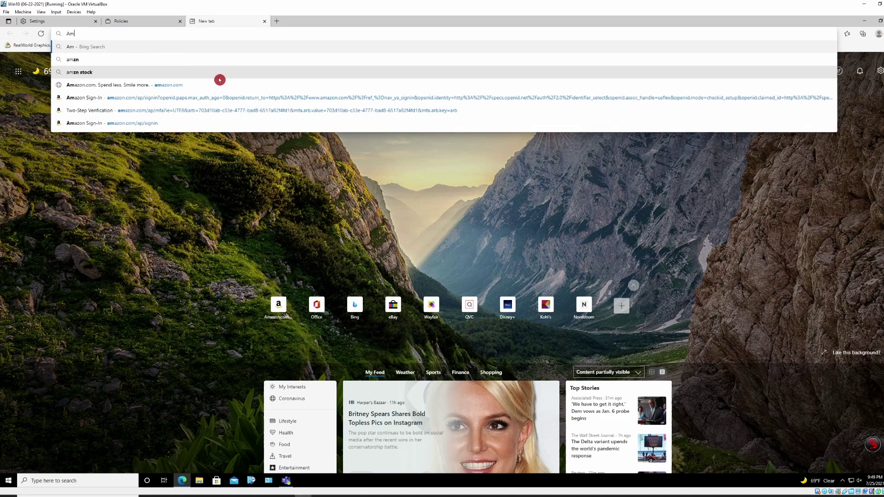
type("a")
key("Return")
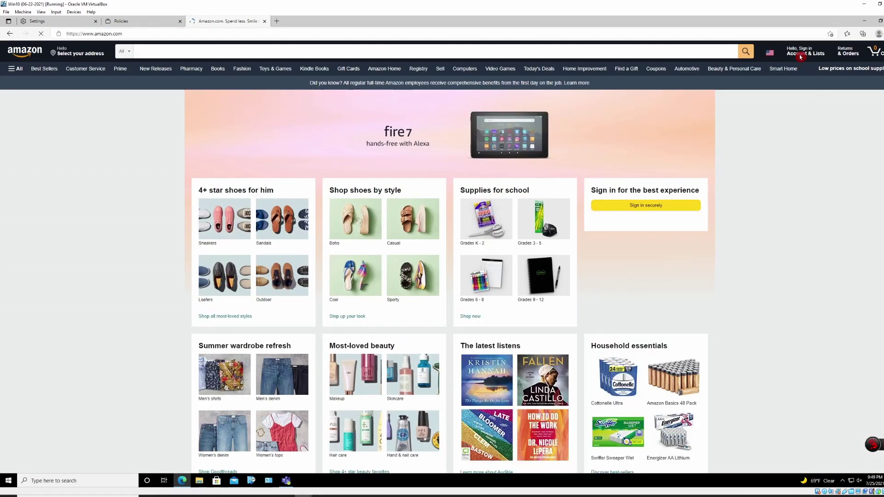
left_click(802, 59)
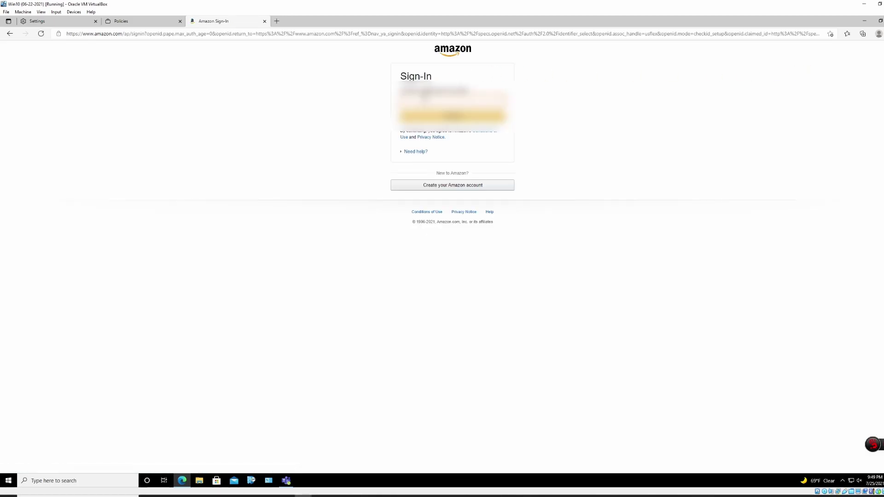
key("Down")
key("Return")
key("Return")
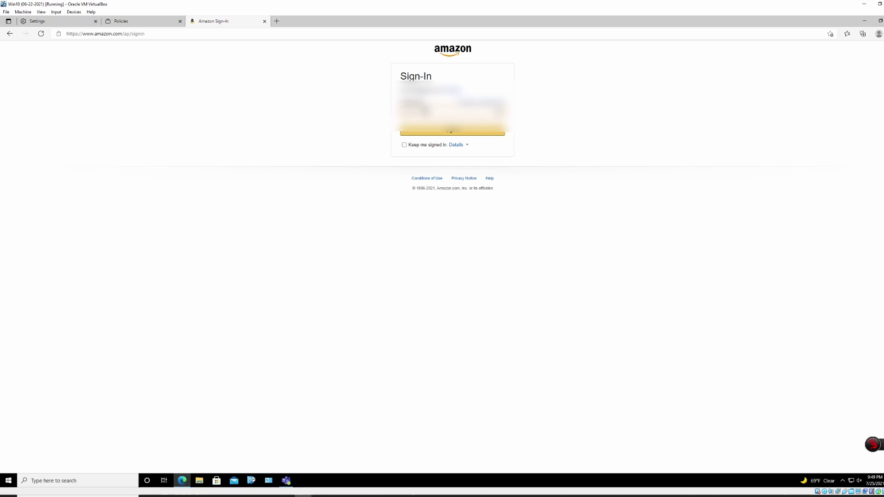
key("Return")
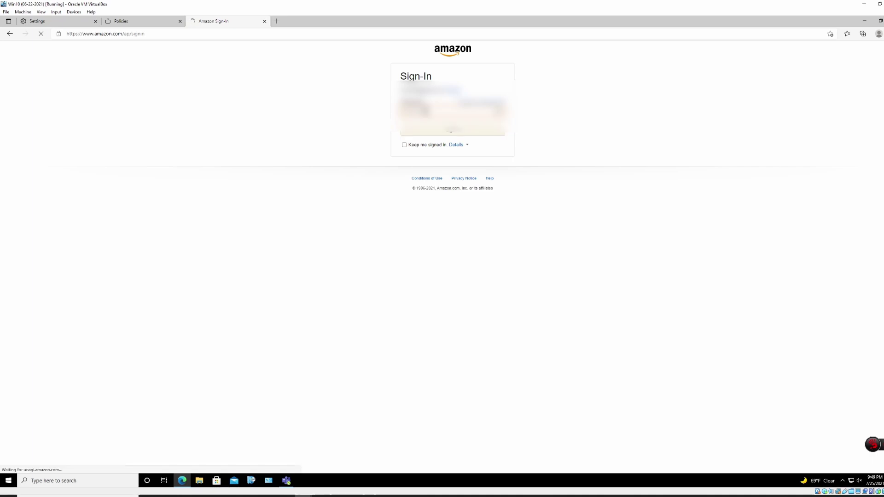